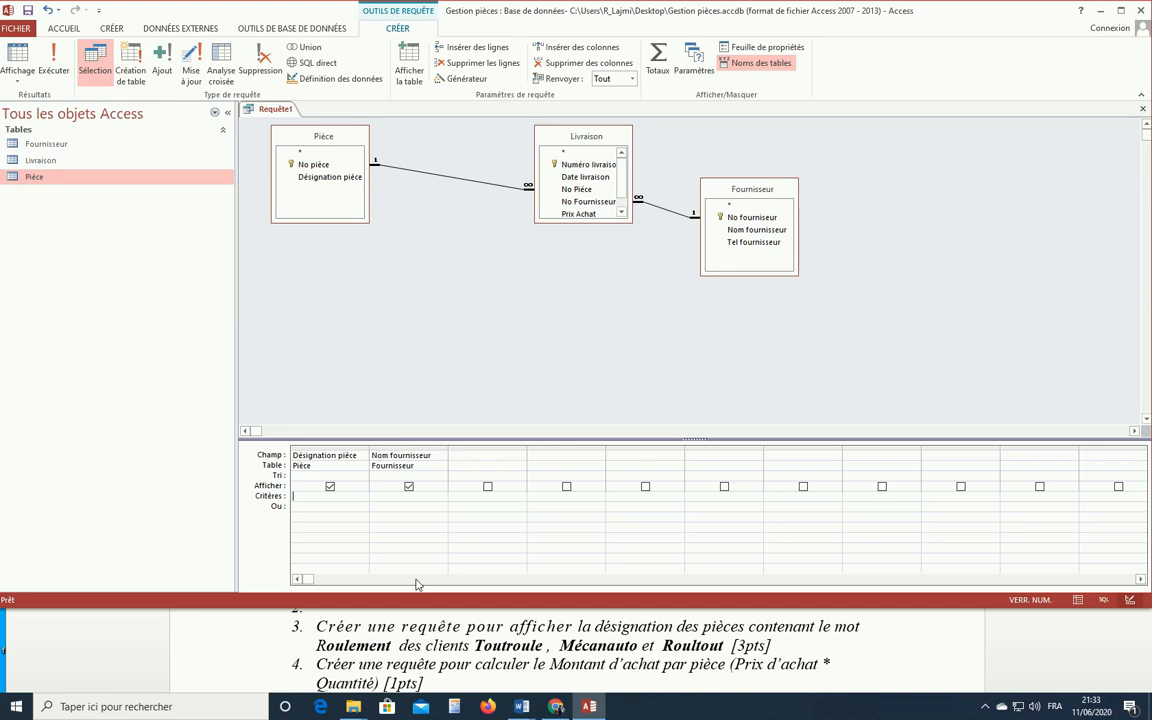
Set the Désignation pièce criterion to Comme "*Roulement*", widen that column, run the query and return to its design.
{"action": "type", "text": "\"*"}
{"action": "type", "text": "Ro"}
{"action": "type", "text": "oulement*"}
{"action": "left_click", "coordinate": [389, 528]}
{"action": "left_click_drag", "start_coordinate": [367, 449], "coordinate": [423, 453]}
{"action": "left_click", "coordinate": [391, 554]}
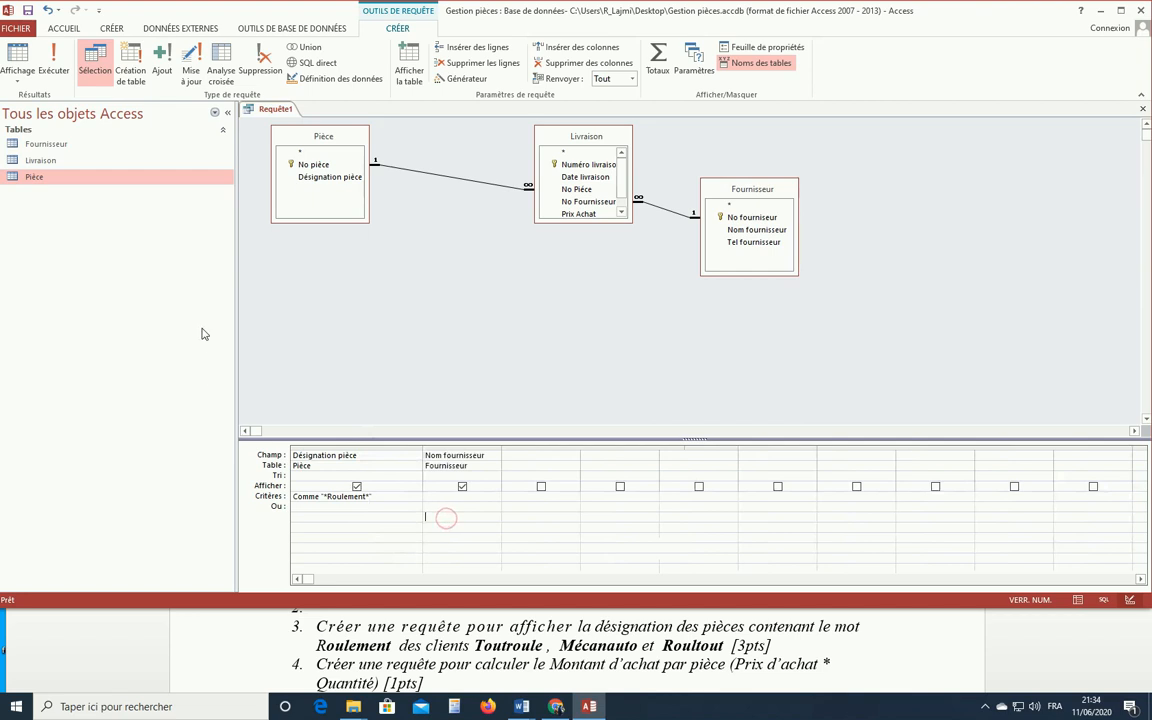
{"action": "left_click", "coordinate": [53, 60]}
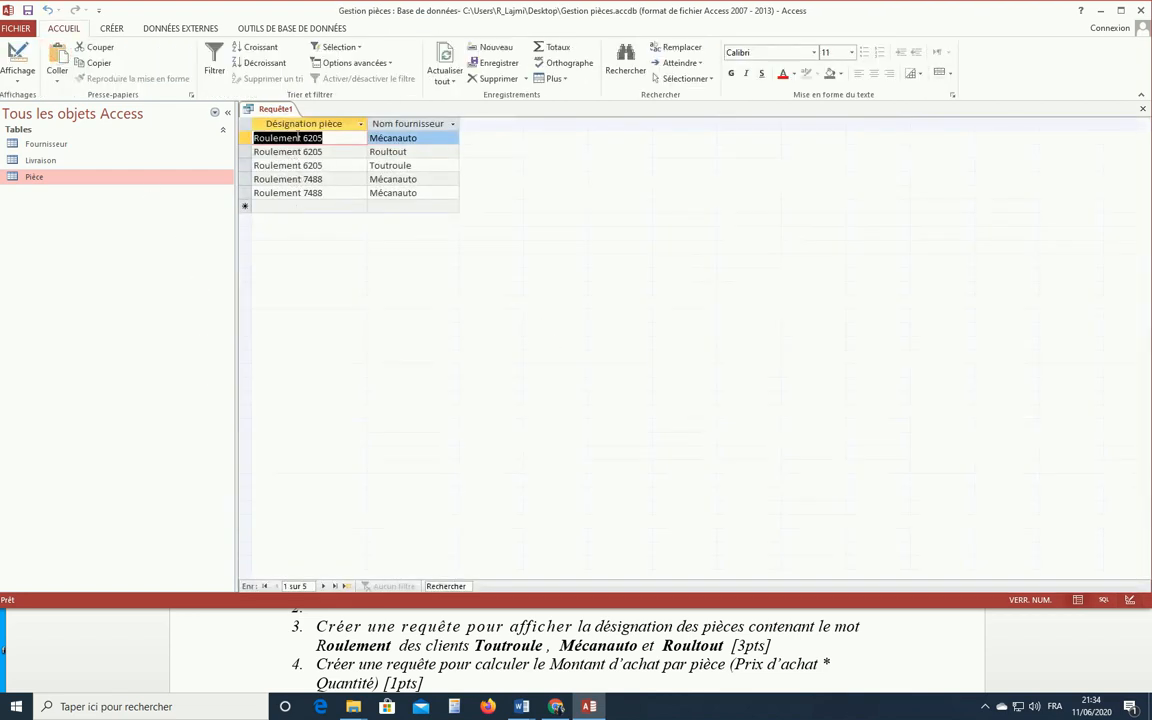
{"action": "left_click", "coordinate": [17, 55]}
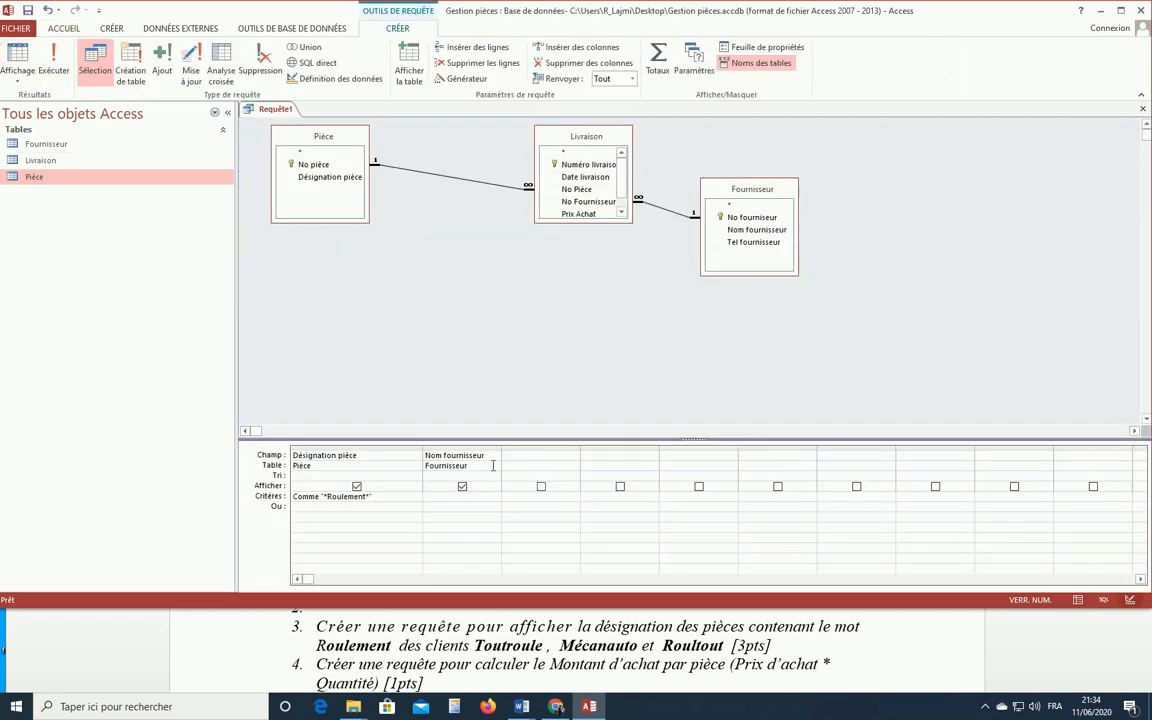
Enter the Nom fournisseur criterion In ("touroute,mécanauto, roulement") and widen its column to show the whole expression.
{"action": "left_click", "coordinate": [464, 497]}
{"action": "type", "text": "IN"}
{"action": "type", "text": "(T"}
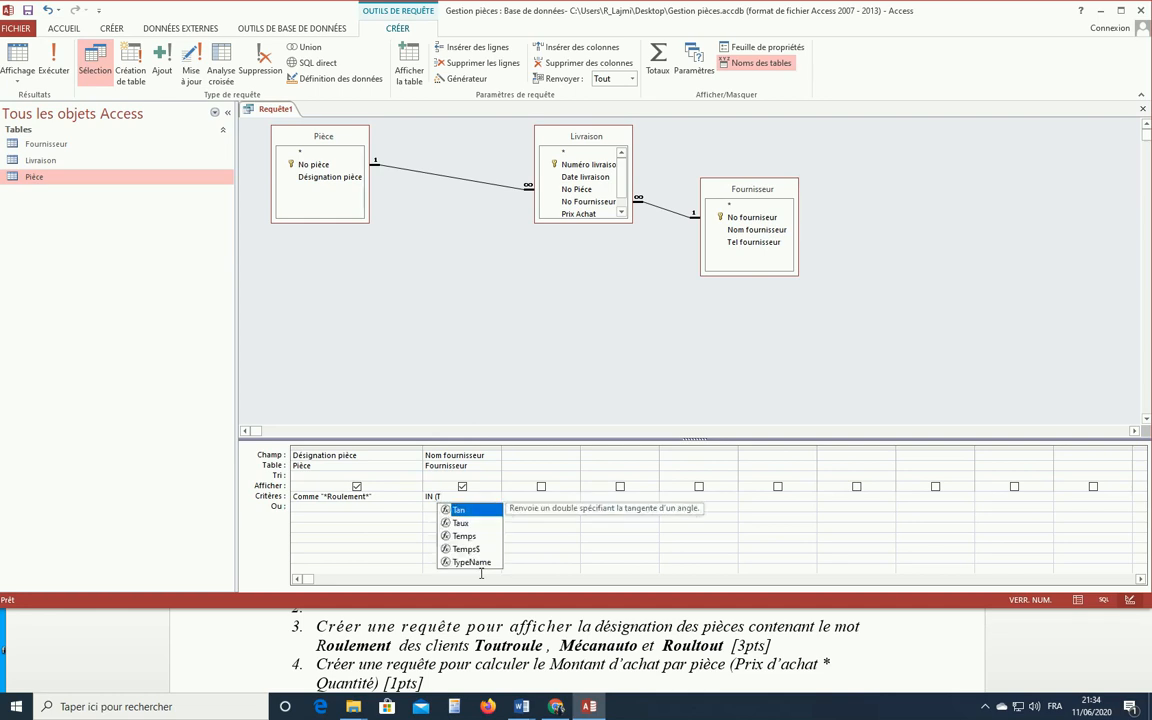
{"action": "key", "text": "BackSpace"}
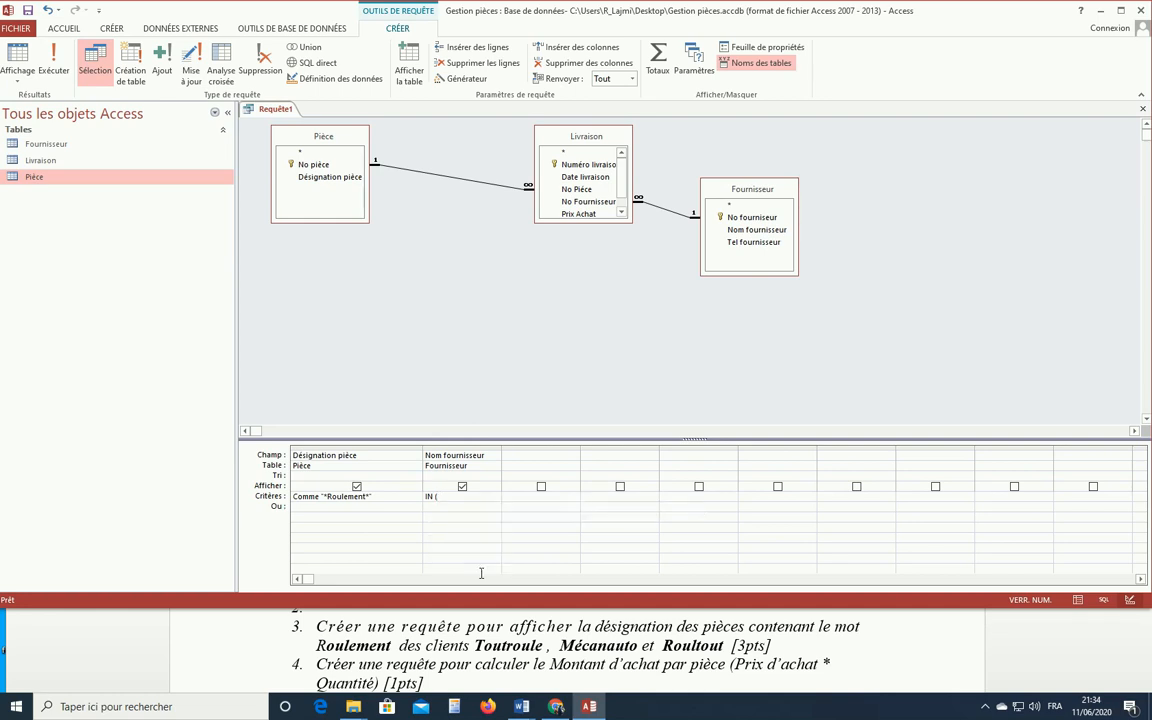
{"action": "type", "text": "touroute,mecano"}
{"action": "key", "text": "BackSpace"}
{"action": "type", "text": "auto, roulement"}
{"action": "left_click", "coordinate": [561, 515]}
{"action": "left_click_drag", "start_coordinate": [501, 453], "coordinate": [725, 453]}
{"action": "left_click", "coordinate": [819, 514]}
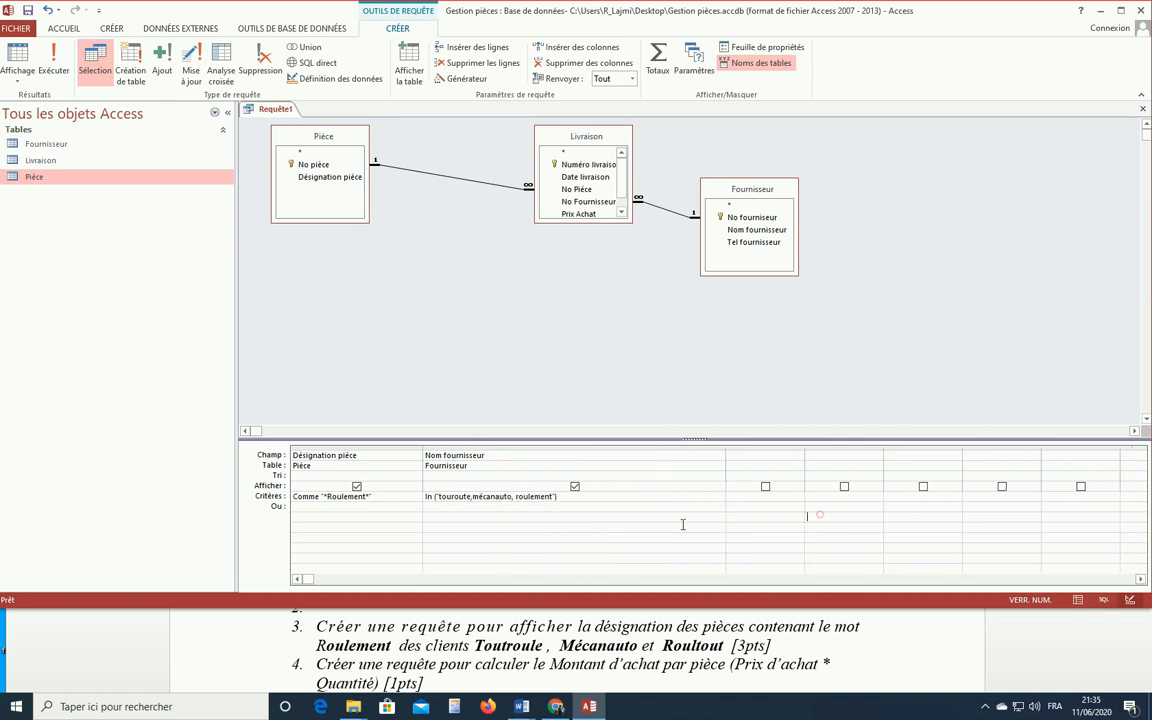
Split the Nom fournisseur list into separately quoted values separated by semicolons: In ("touroute";"mécanauto";"roulement").
{"action": "left_click", "coordinate": [436, 497]}
{"action": "left_click", "coordinate": [471, 497]}
{"action": "type", "text": "\""}
{"action": "left_click", "coordinate": [507, 497]}
{"action": "key", "text": "BackSpace"}
{"action": "key", "text": "BackSpace"}
{"action": "type", "text": ";"}
{"action": "left_click", "coordinate": [564, 497]}
{"action": "left_click", "coordinate": [802, 507]}
{"action": "left_click", "coordinate": [455, 497]}
{"action": "type", "text": "'"}
{"action": "left_click", "coordinate": [477, 497]}
{"action": "type", "text": "'"}
{"action": "left_click", "coordinate": [514, 497]}
{"action": "type", "text": "'"}
{"action": "left_click", "coordinate": [521, 497]}
{"action": "type", "text": "'"}
{"action": "left_click", "coordinate": [772, 503]}
Run the query to check the supplier filter and return to its design.
{"action": "left_click", "coordinate": [53, 60]}
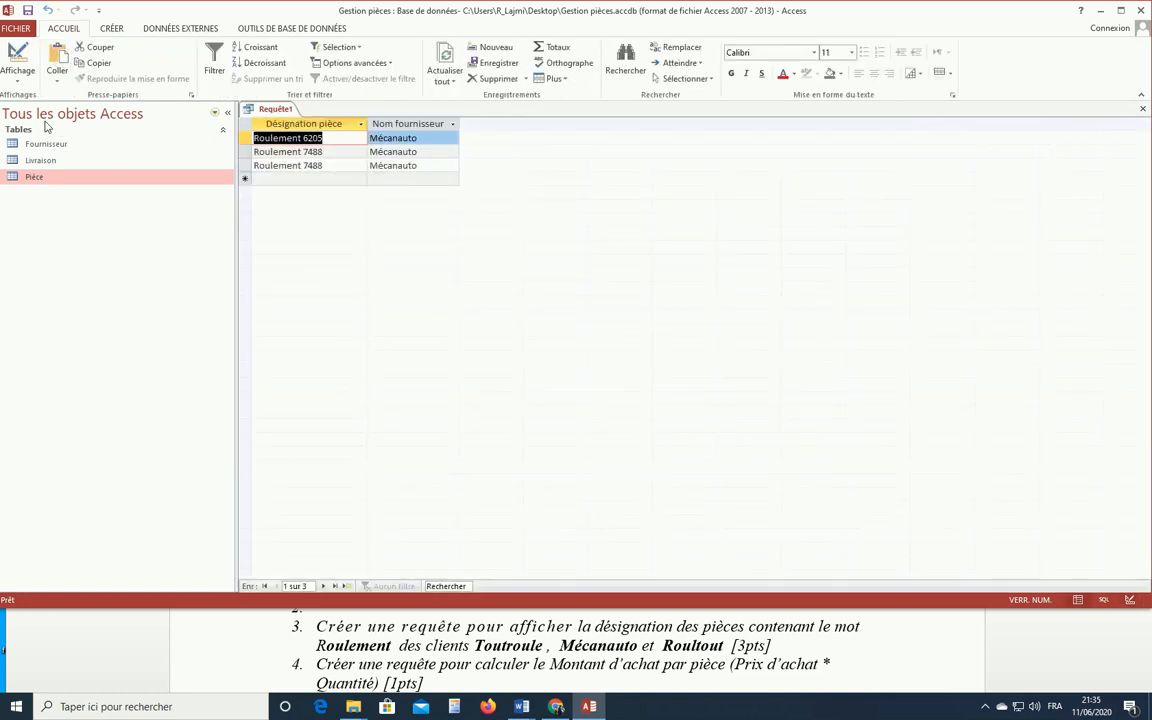
{"action": "left_click", "coordinate": [18, 80]}
{"action": "left_click", "coordinate": [45, 155]}
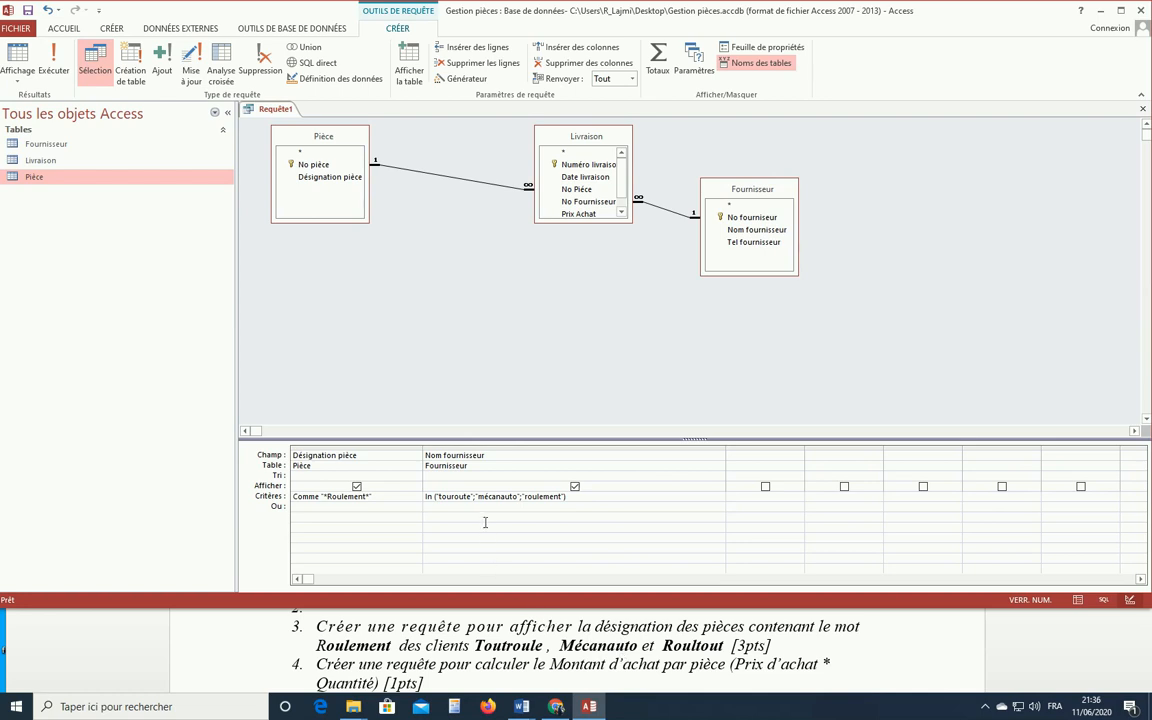
Capitalize the names in the Nom fournisseur criterion as "Touroute", "Mécanauto" and "Roulement".
{"action": "left_click_drag", "start_coordinate": [484, 497], "coordinate": [479, 497]}
{"action": "type", "text": "M"}
{"action": "left_click_drag", "start_coordinate": [439, 496], "coordinate": [442, 496]}
{"action": "type", "text": "T"}
{"action": "left_click_drag", "start_coordinate": [530, 498], "coordinate": [526, 498]}
{"action": "type", "text": "R"}
{"action": "left_click", "coordinate": [637, 496]}
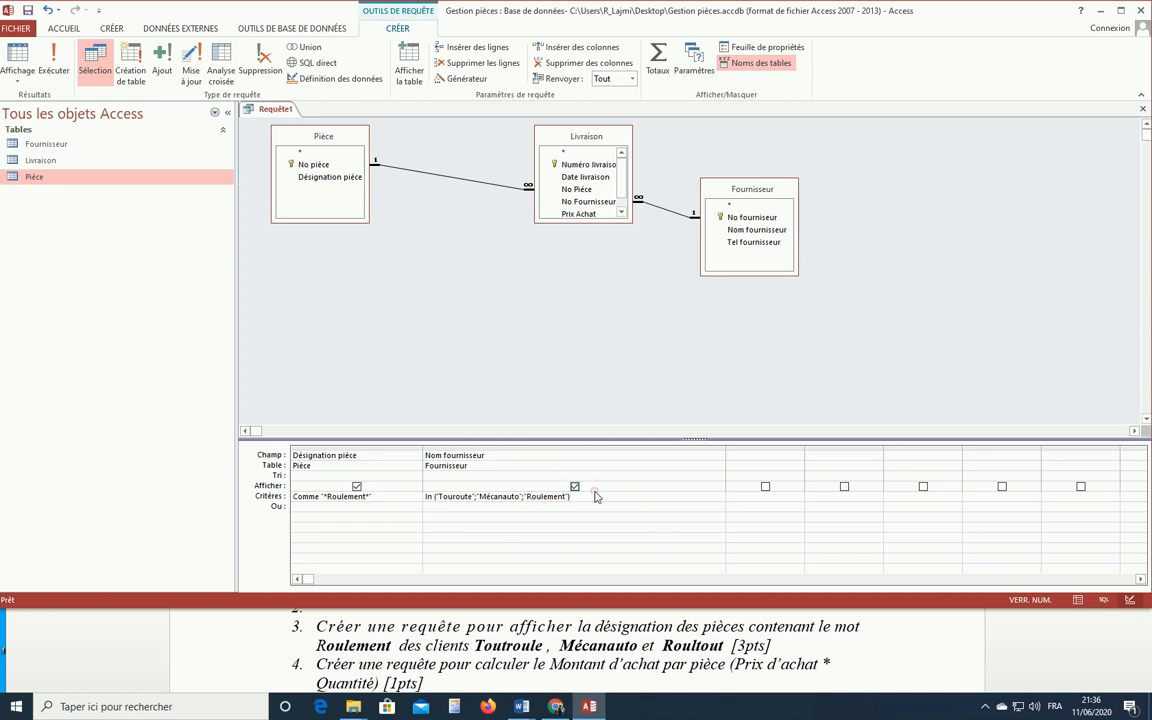
Cut the whole In criterion from Nom fournisseur and run the query without it.
{"action": "left_click_drag", "start_coordinate": [585, 497], "coordinate": [425, 497]}
{"action": "right_click", "coordinate": [469, 497]}
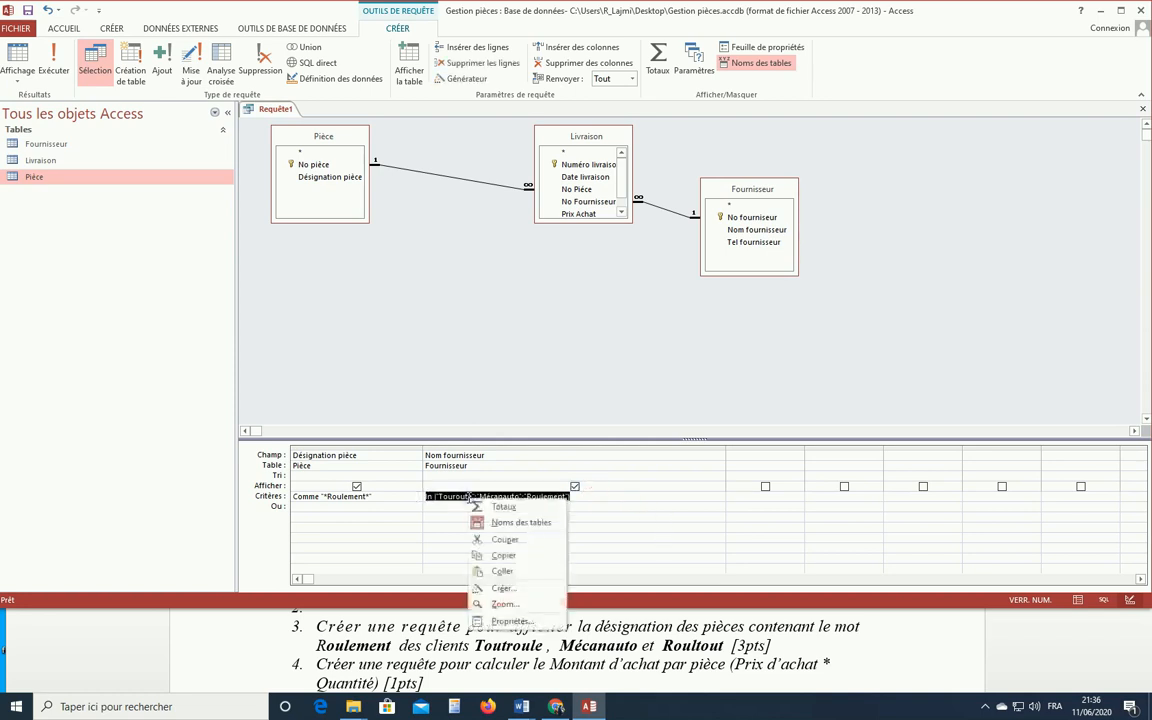
{"action": "left_click", "coordinate": [504, 541]}
{"action": "left_click", "coordinate": [813, 523]}
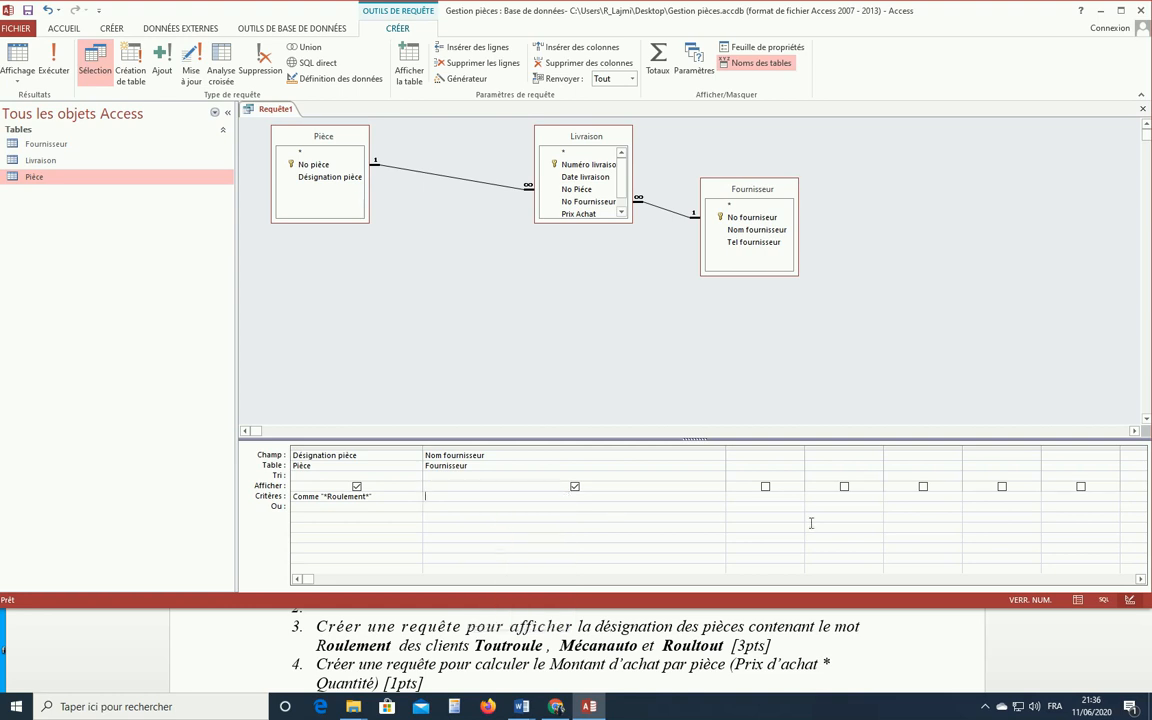
{"action": "left_click", "coordinate": [53, 62]}
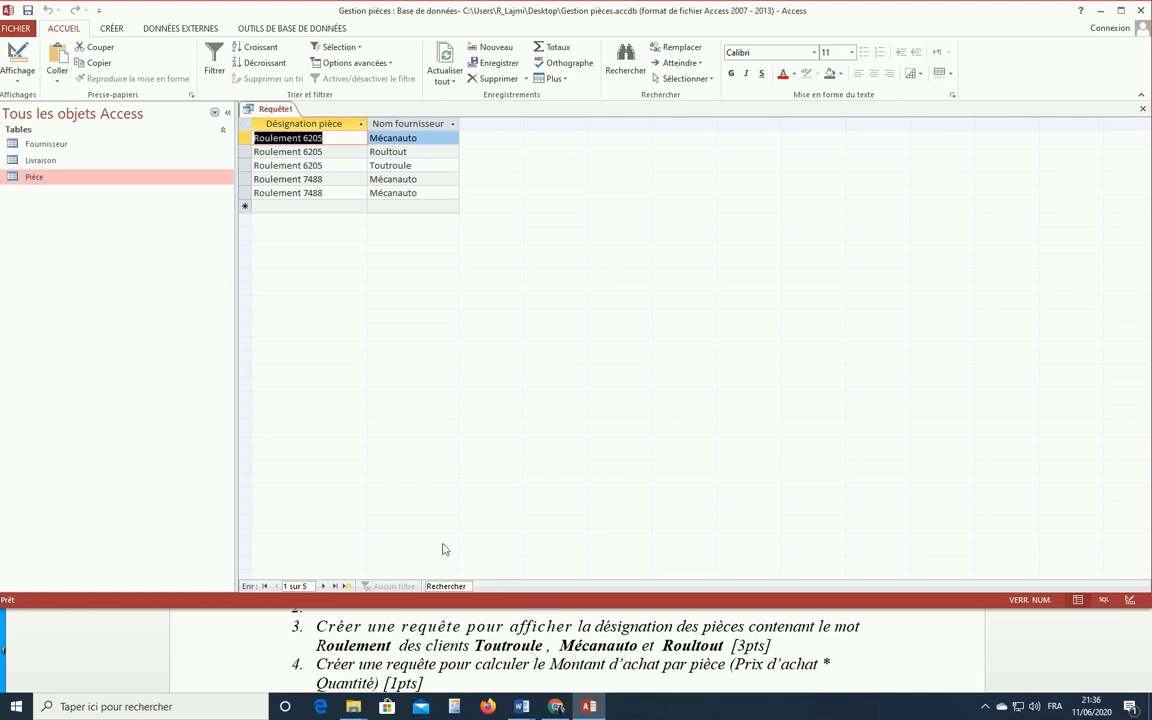
Return to the query design and paste the In criterion back under Nom fournisseur.
{"action": "left_click", "coordinate": [17, 58]}
{"action": "right_click", "coordinate": [458, 496]}
{"action": "left_click", "coordinate": [498, 574]}
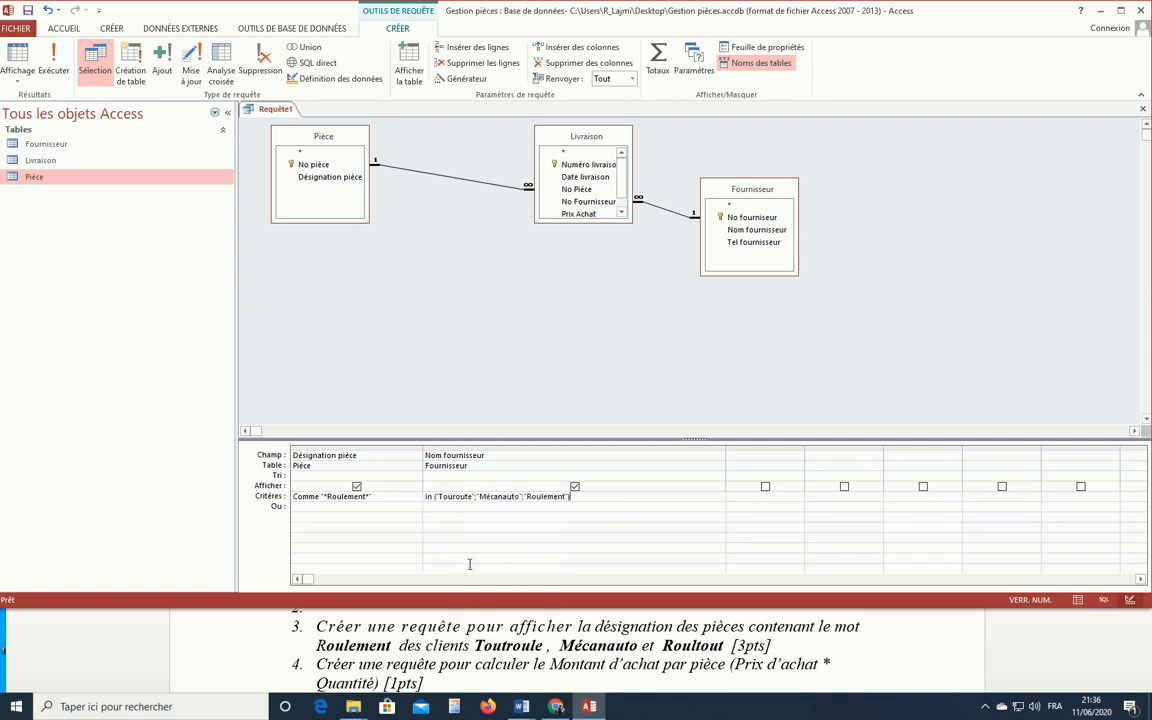
Change the supplier names in the criterion to "Touroule" and "Rouletout", run the query and return to its design.
{"action": "left_click", "coordinate": [467, 497]}
{"action": "left_click_drag", "start_coordinate": [547, 497], "coordinate": [564, 497]}
{"action": "key", "text": "BackSpace"}
{"action": "left_click", "coordinate": [53, 62]}
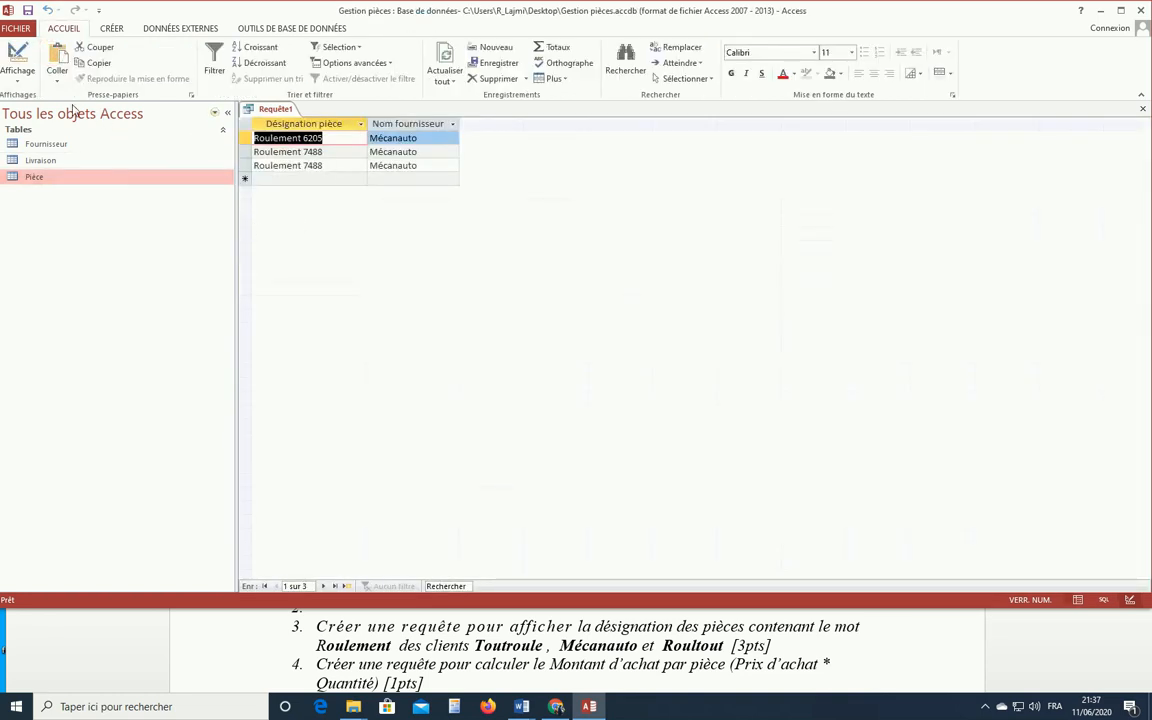
{"action": "left_click", "coordinate": [17, 80]}
{"action": "left_click", "coordinate": [40, 160]}
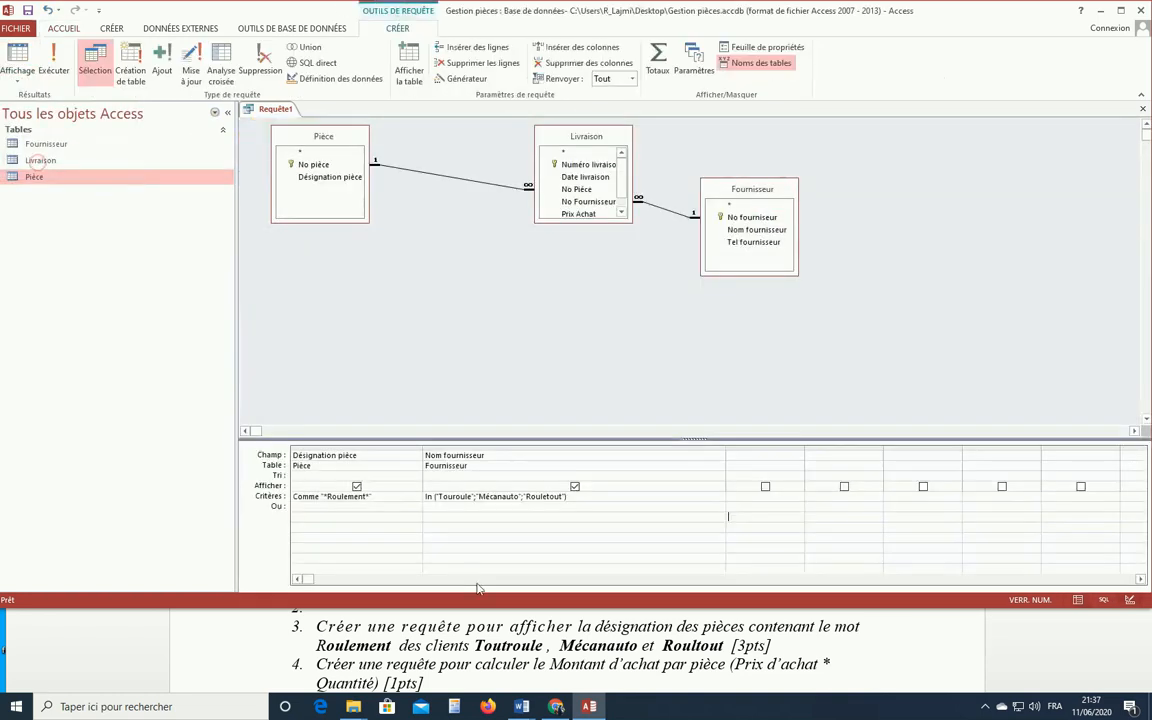
Correct the Nom fournisseur criterion to In ("Toutroule";"Mécanauto";"Roultout") and run the query.
{"action": "double_click", "coordinate": [451, 497]}
{"action": "left_click", "coordinate": [496, 498]}
{"action": "left_click", "coordinate": [452, 497]}
{"action": "type", "text": "t"}
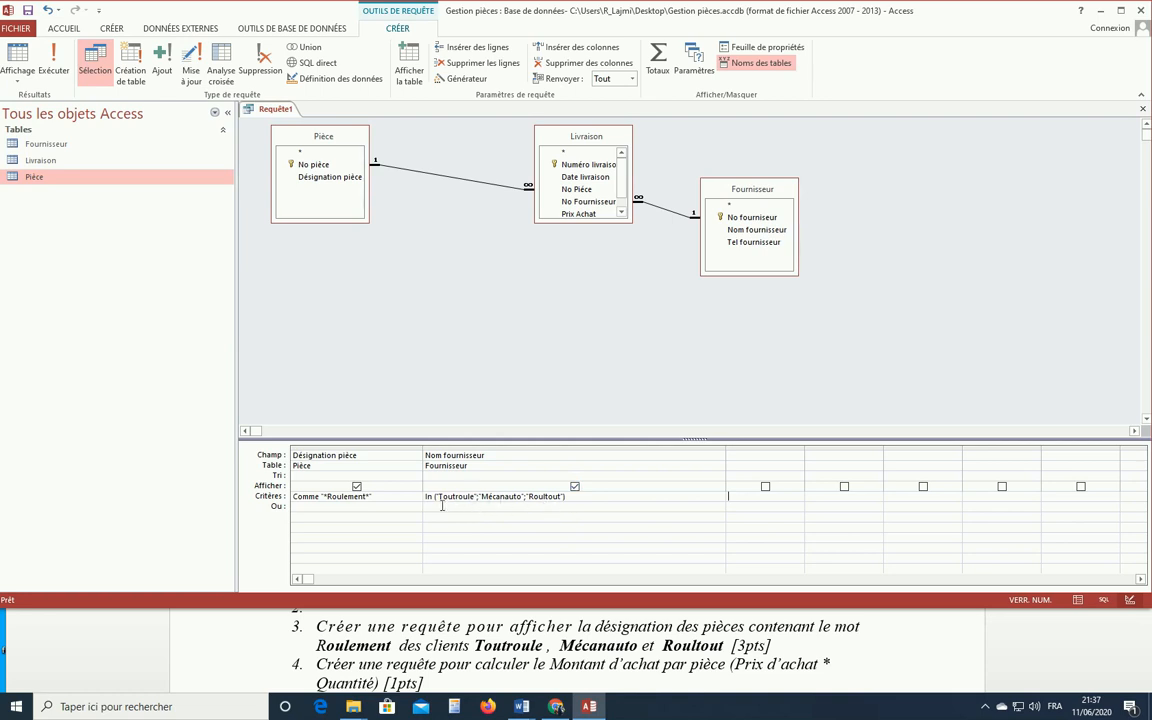
{"action": "double_click", "coordinate": [547, 497]}
{"action": "double_click", "coordinate": [500, 497]}
{"action": "double_click", "coordinate": [452, 497]}
{"action": "left_click", "coordinate": [54, 58]}
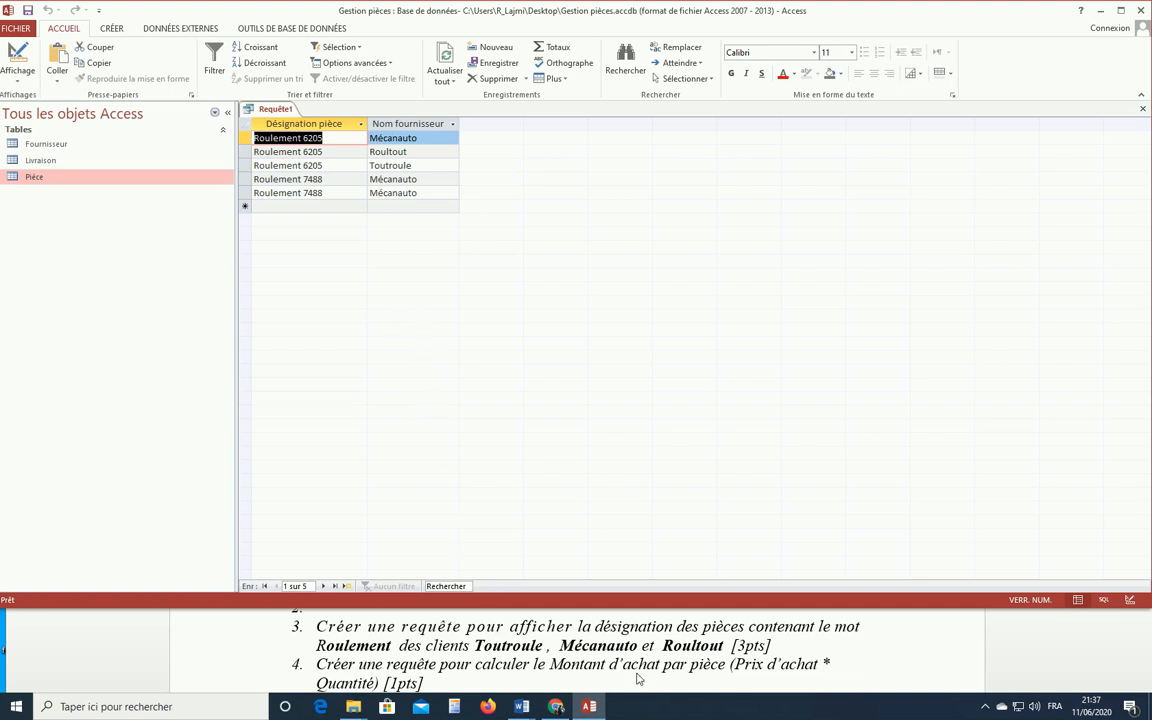
{"action": "left_click", "coordinate": [987, 708]}
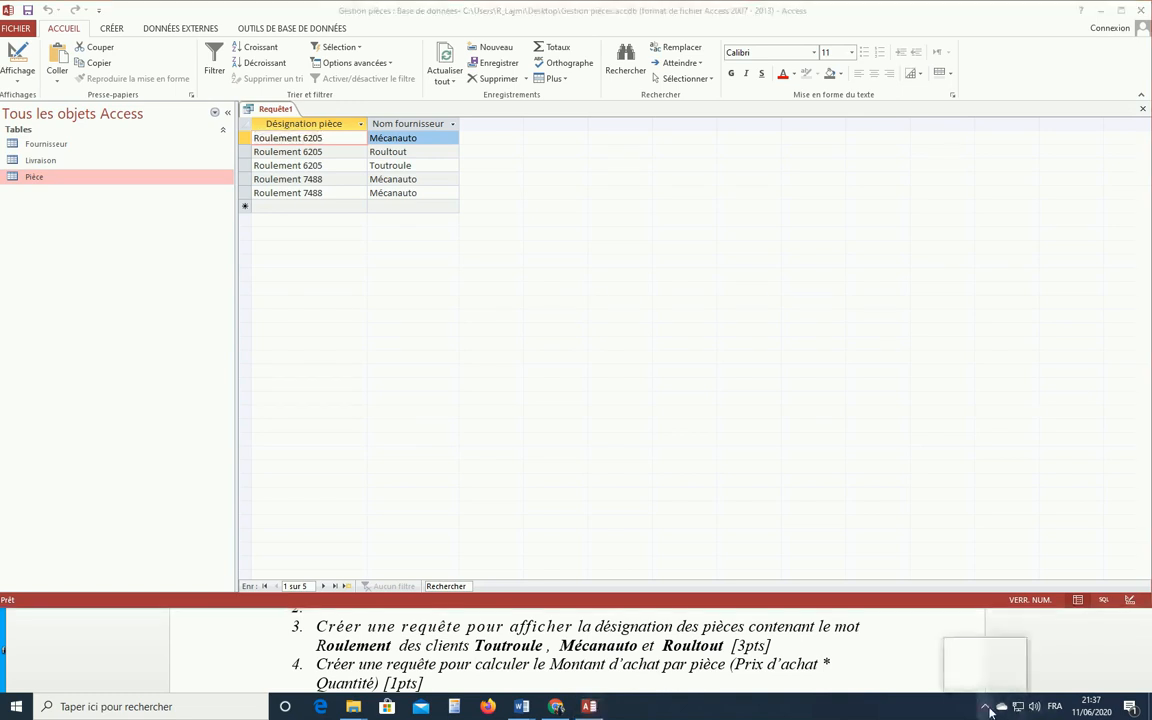
{"action": "mouse_move", "coordinate": [959, 680]}
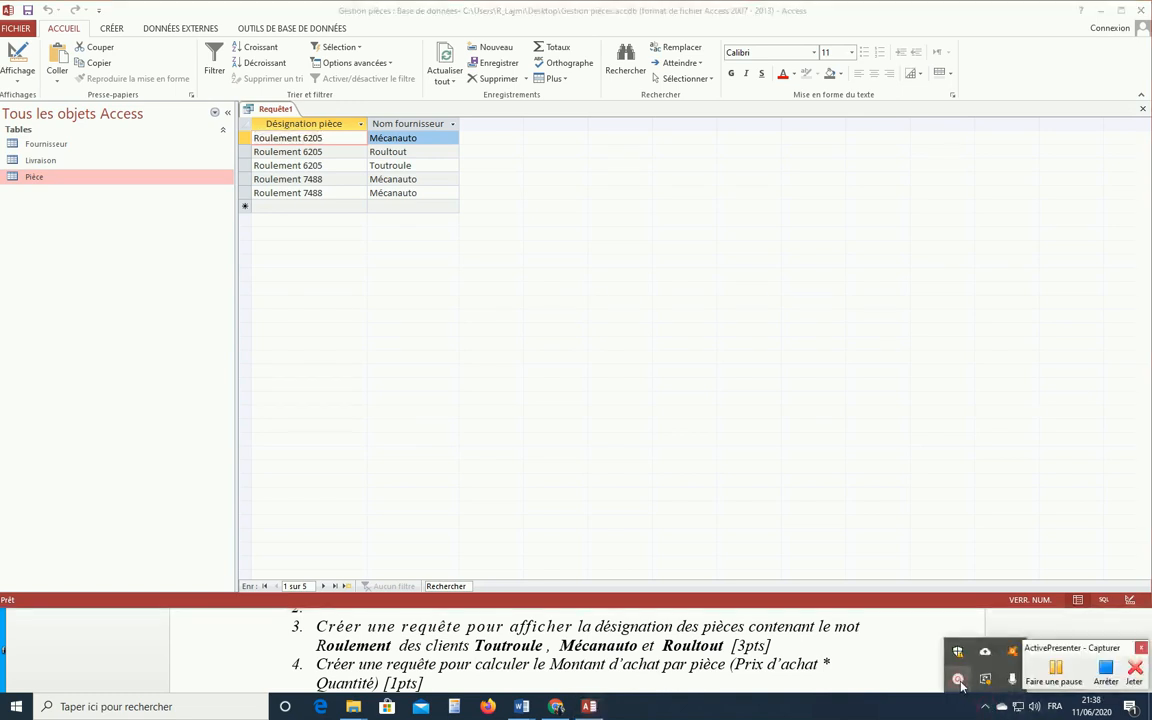